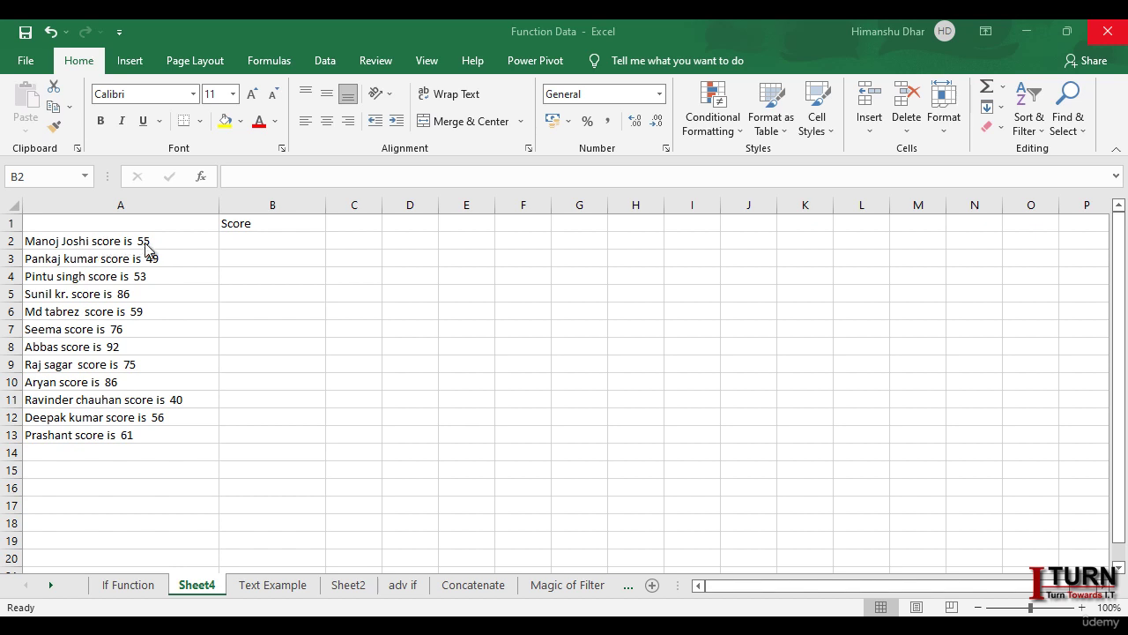
Step: Enter =RIGHT(A2,2) in cell B2 to extract the score, and fill the formula down to B13
{"action": "left_click", "coordinate": [147, 242]}
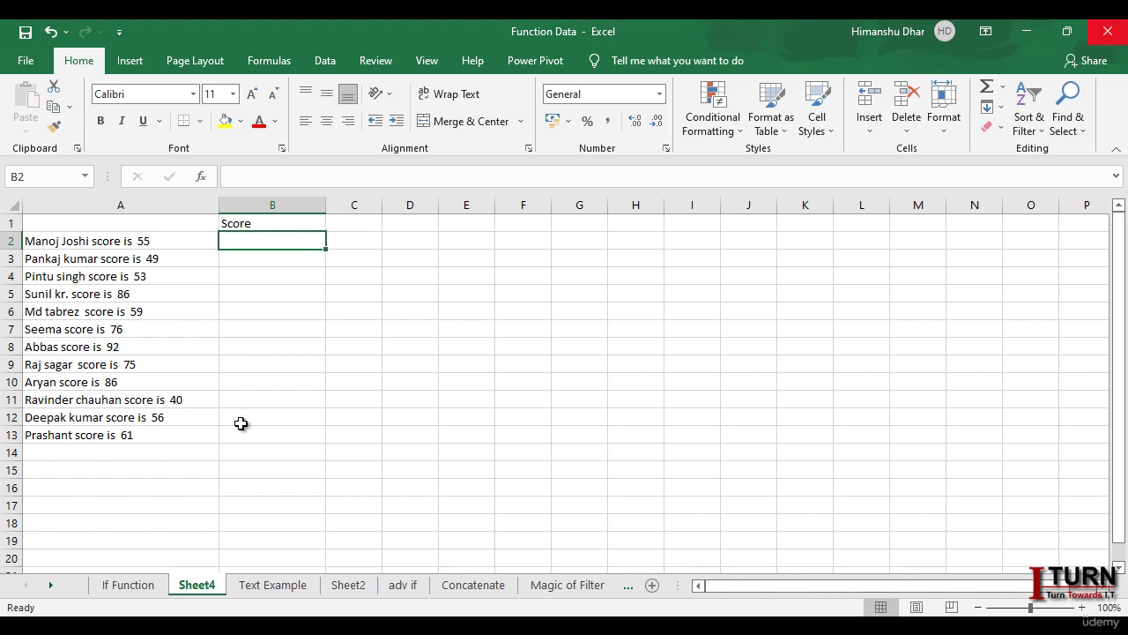
{"action": "left_click", "coordinate": [137, 241]}
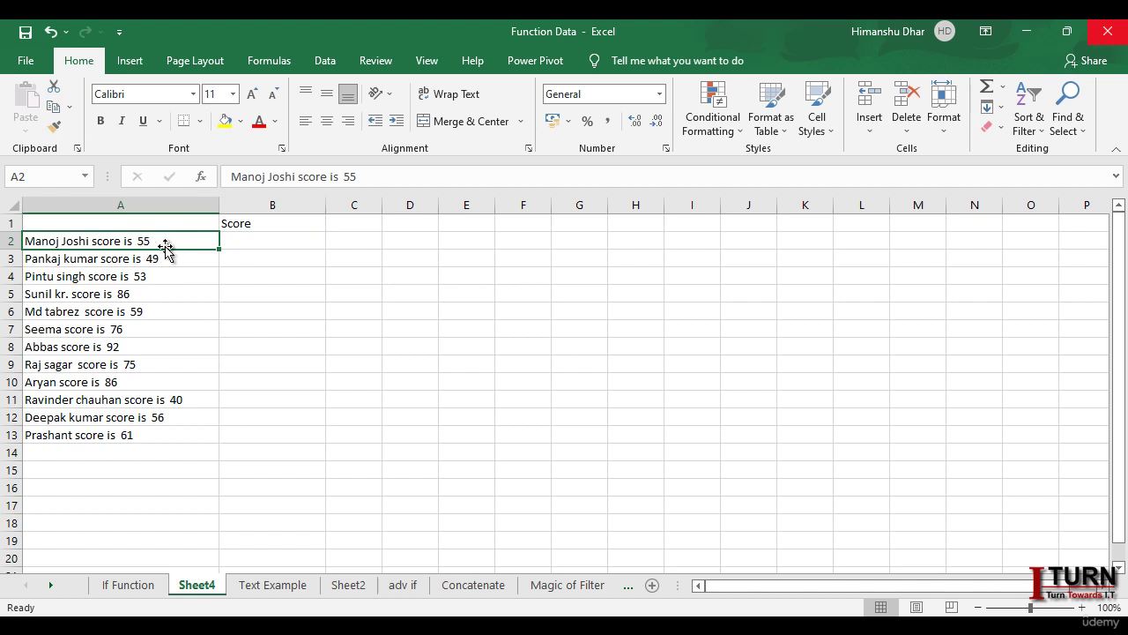
{"action": "left_click", "coordinate": [231, 243]}
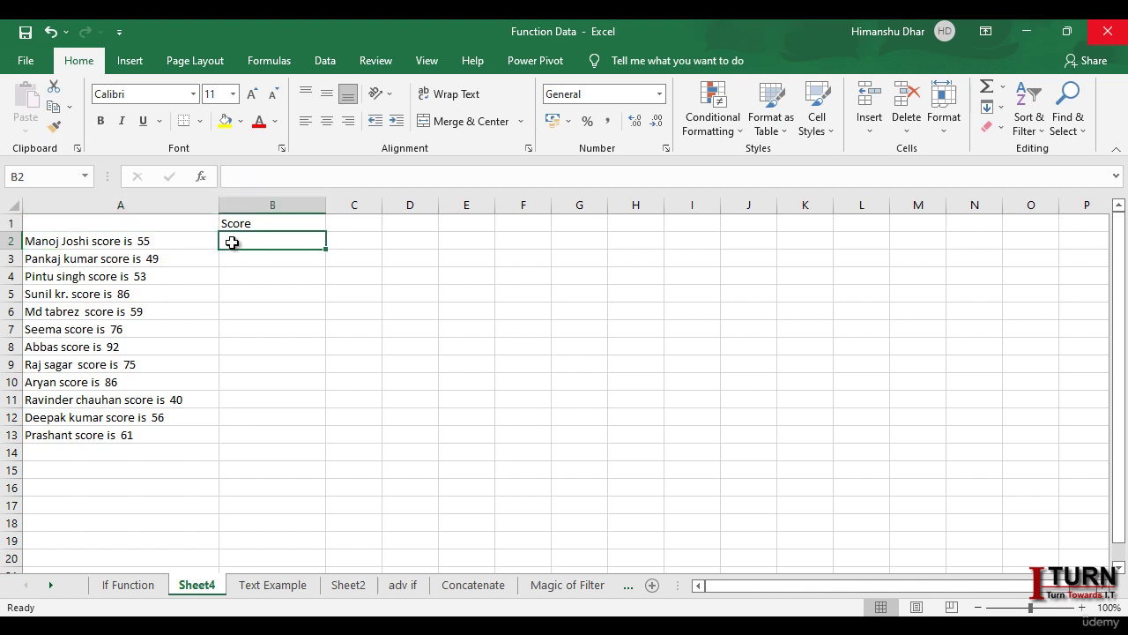
{"action": "type", "text": "=righ"}
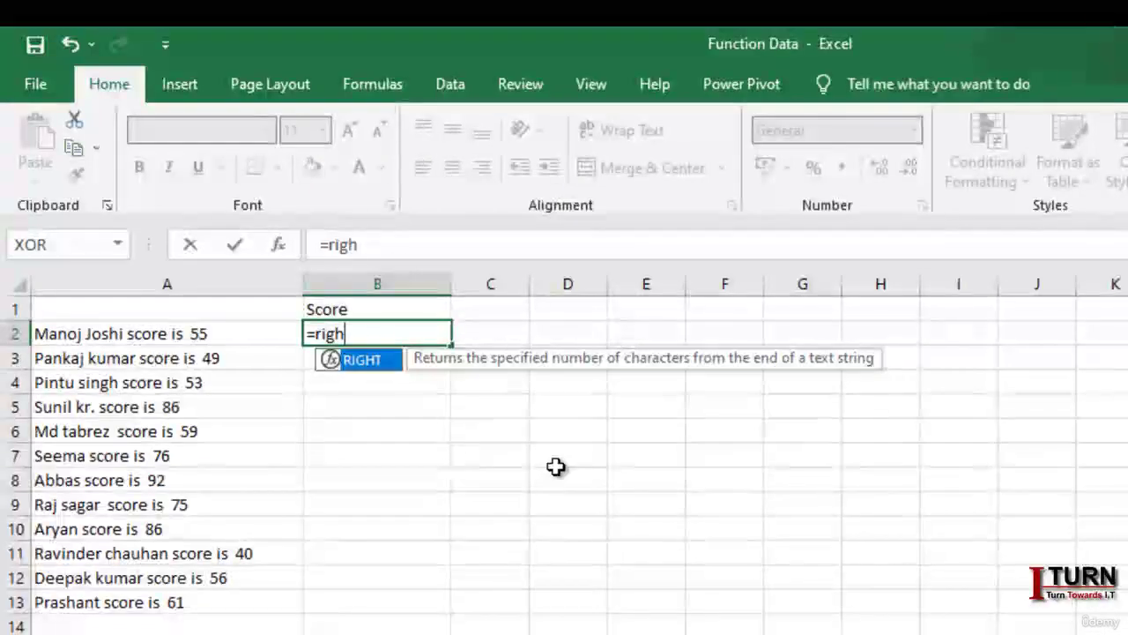
{"action": "key", "text": "Tab"}
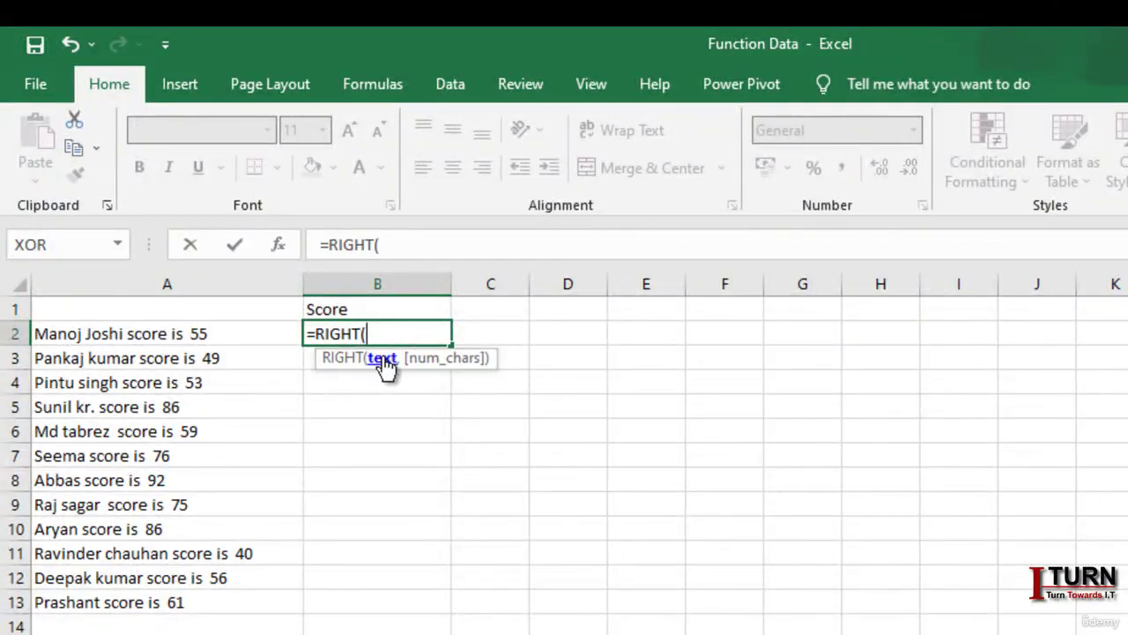
{"action": "left_click", "coordinate": [250, 335]}
{"action": "type", "text": ","}
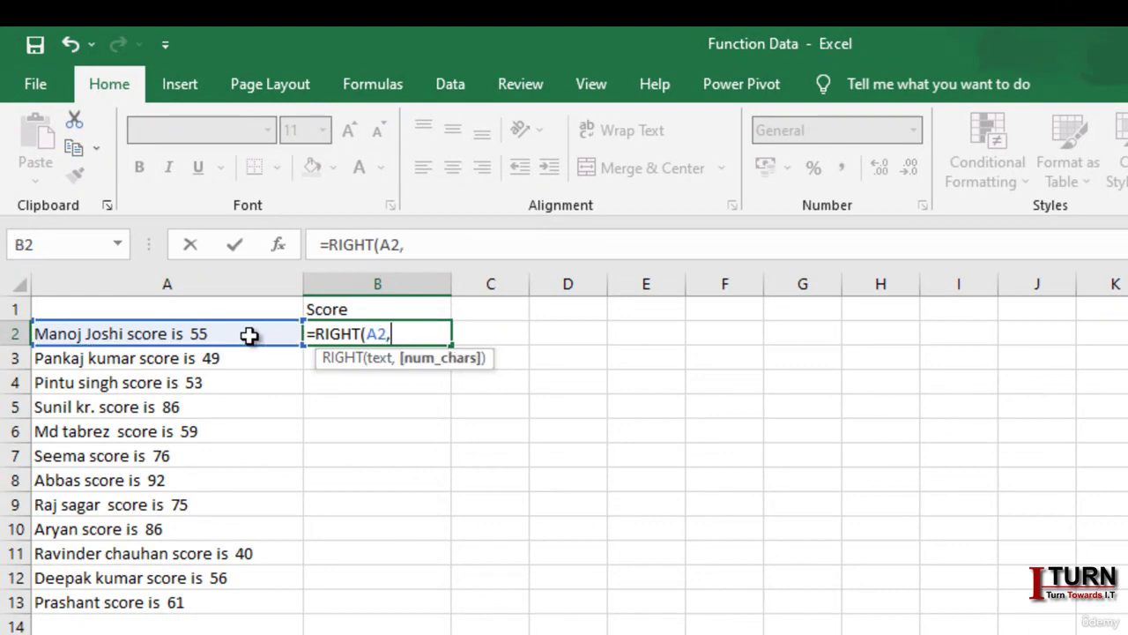
{"action": "type", "text": "2"}
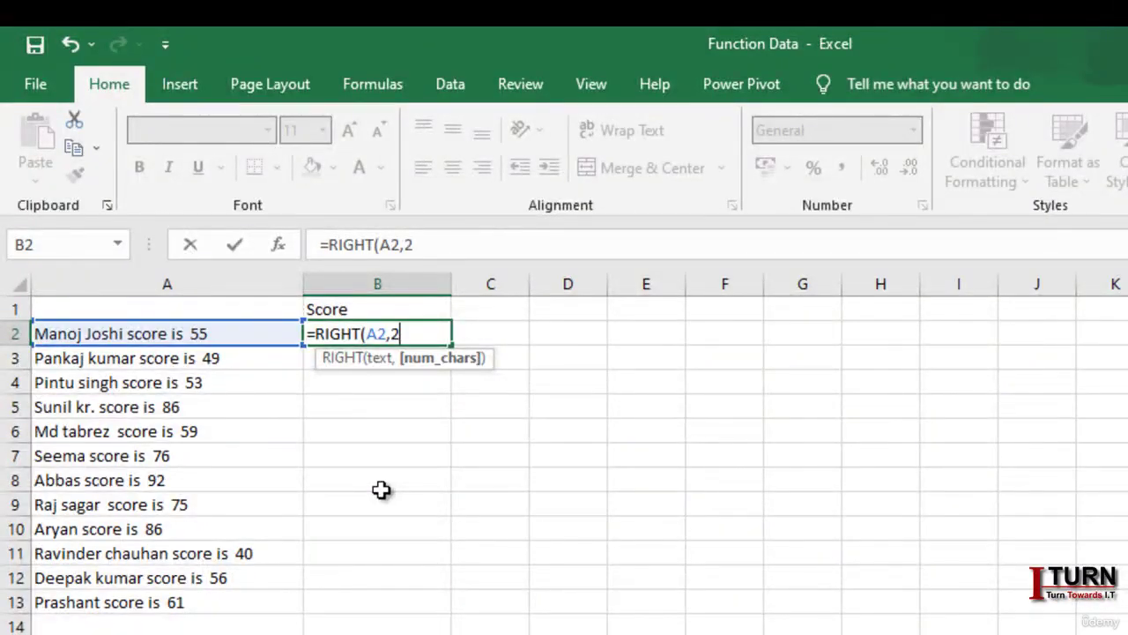
{"action": "type", "text": ")"}
{"action": "key", "text": "Return"}
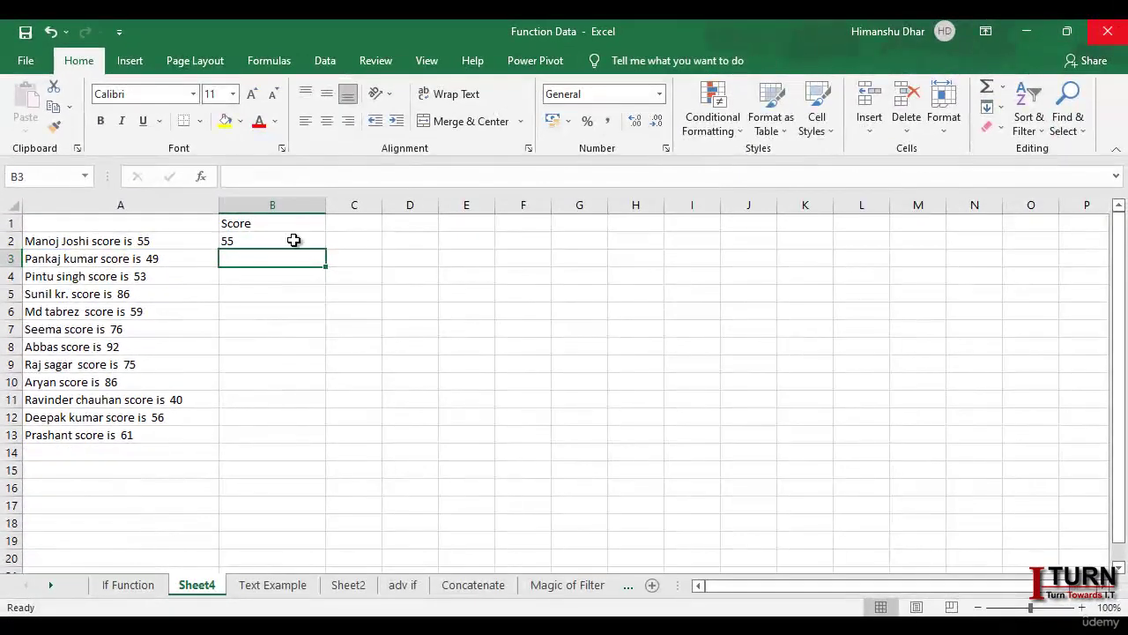
{"action": "left_click", "coordinate": [369, 332]}
{"action": "double_click", "coordinate": [325, 250]}
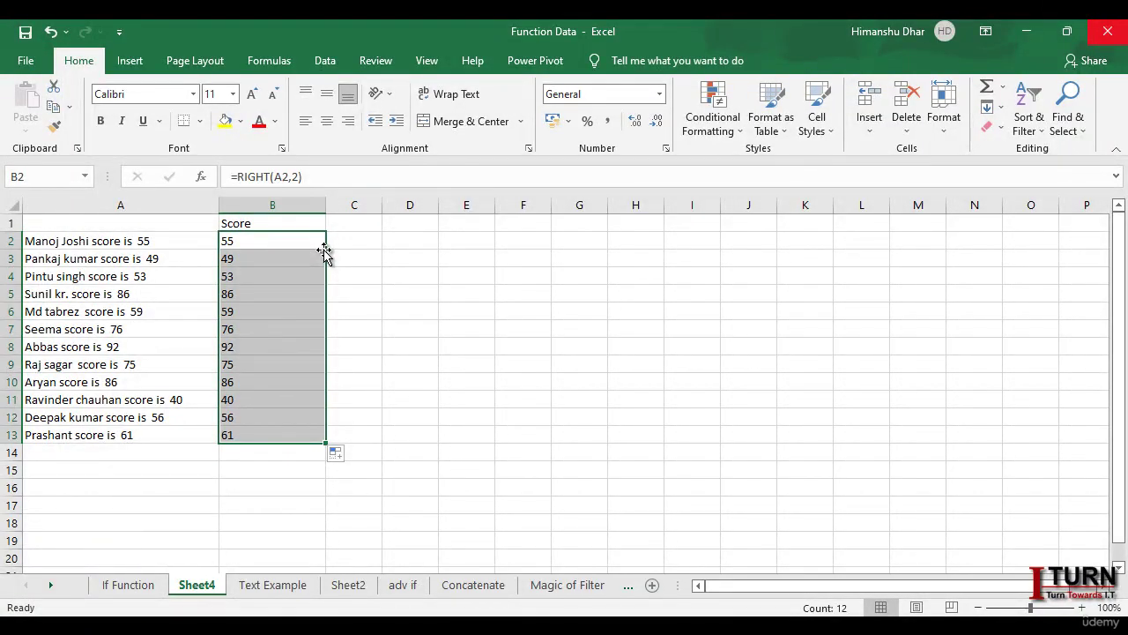
Step: Copy the extracted scores in B2:B13 and paste them as values only starting at D2
{"action": "key", "text": "ctrl+c"}
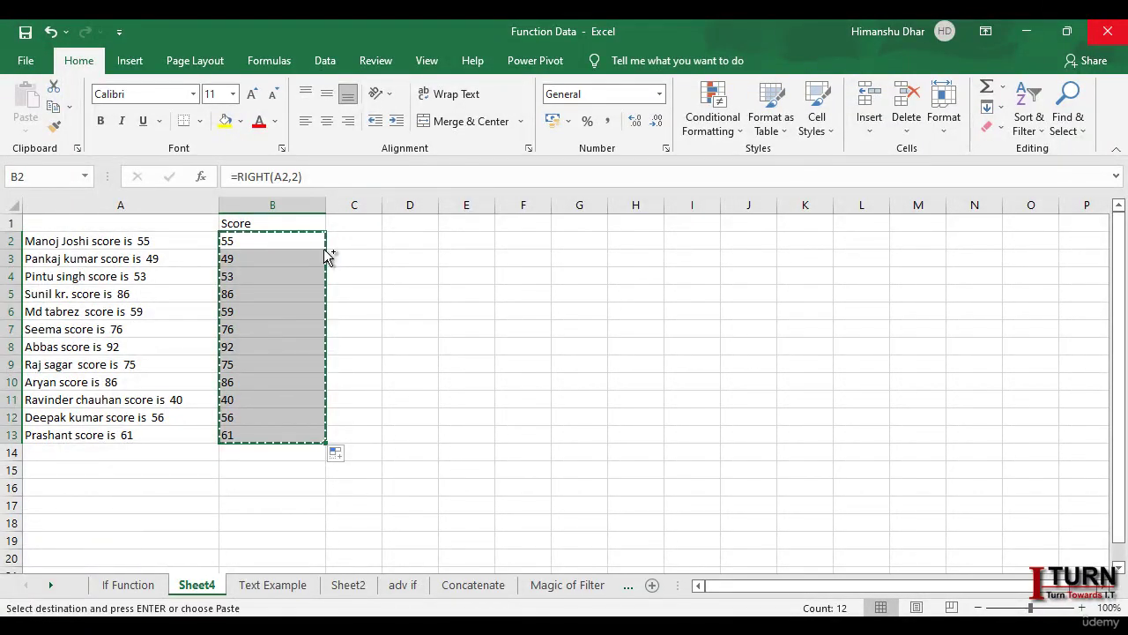
{"action": "left_click", "coordinate": [389, 241]}
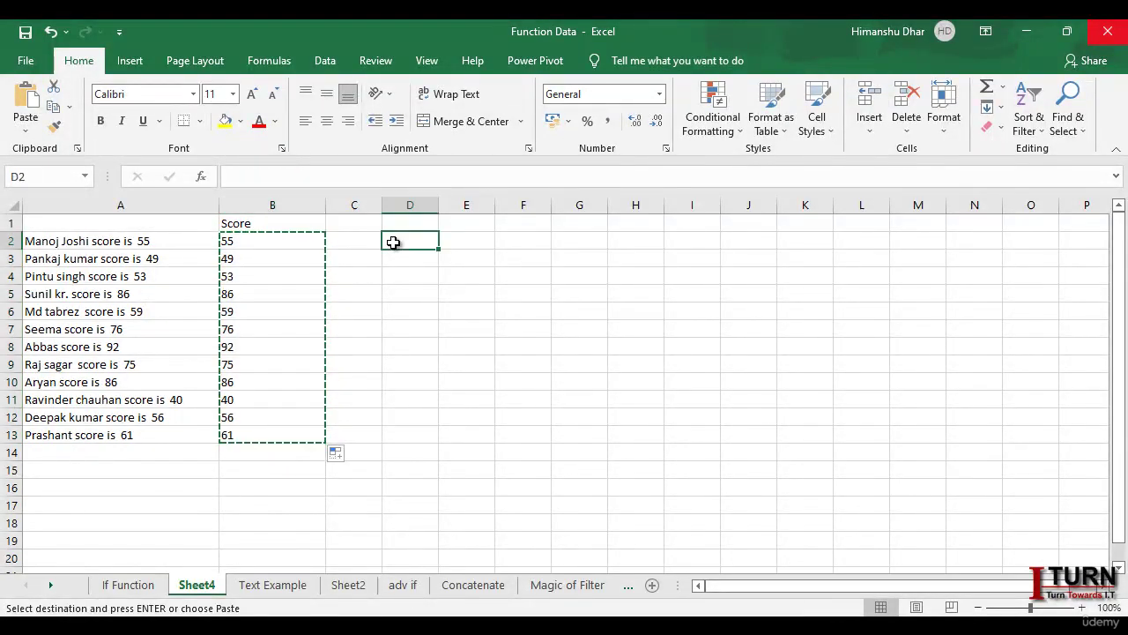
{"action": "right_click", "coordinate": [398, 247]}
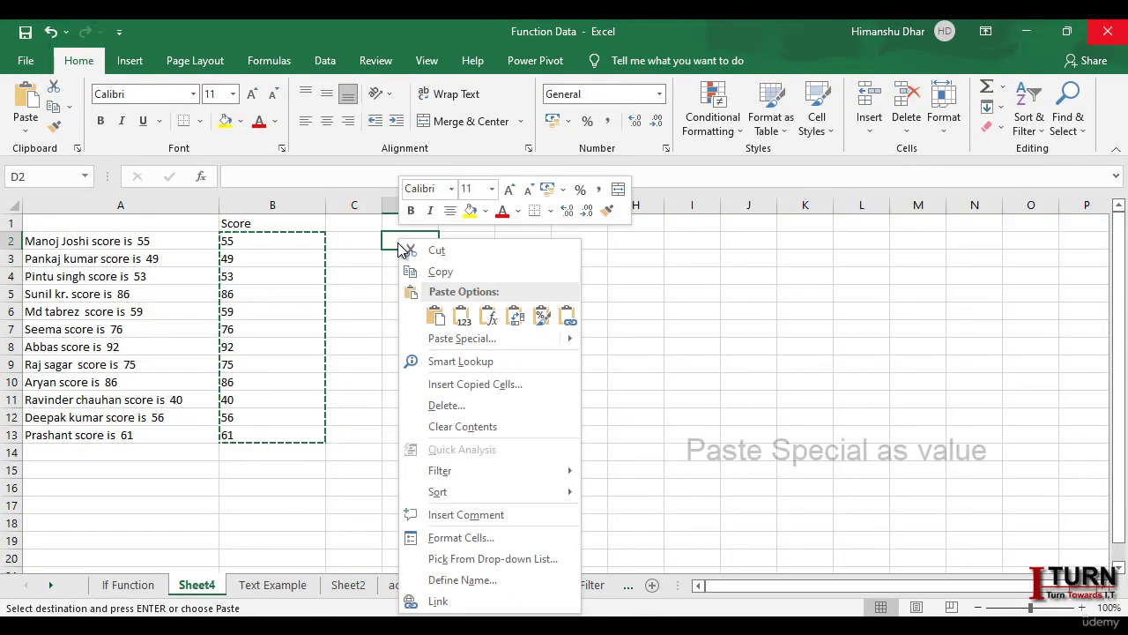
{"action": "left_click", "coordinate": [462, 316]}
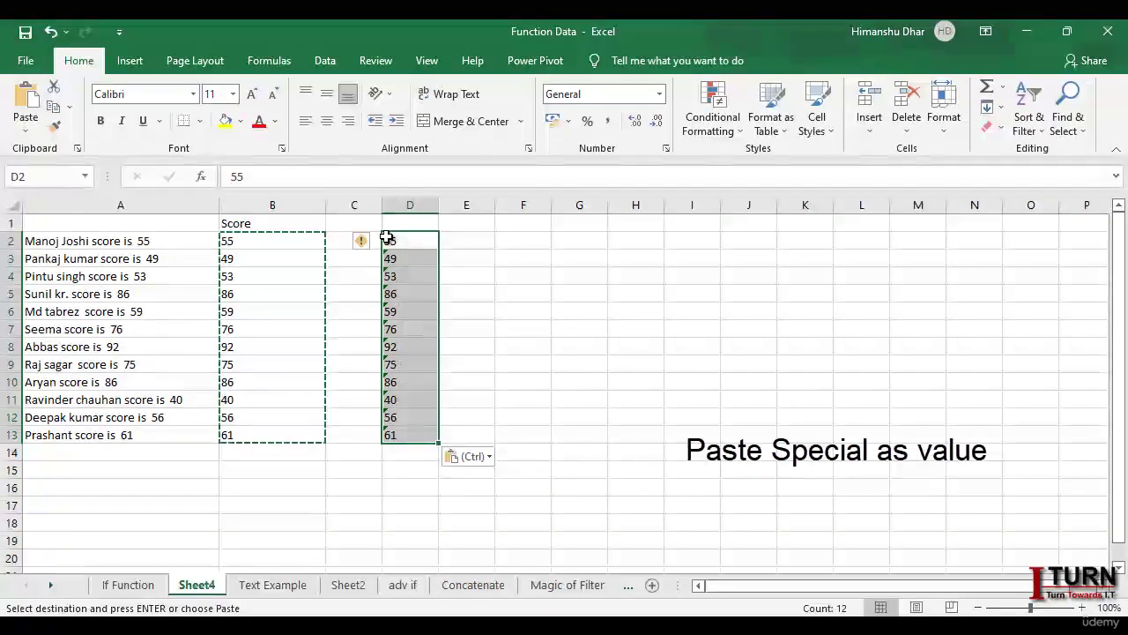
{"action": "key", "text": "Escape"}
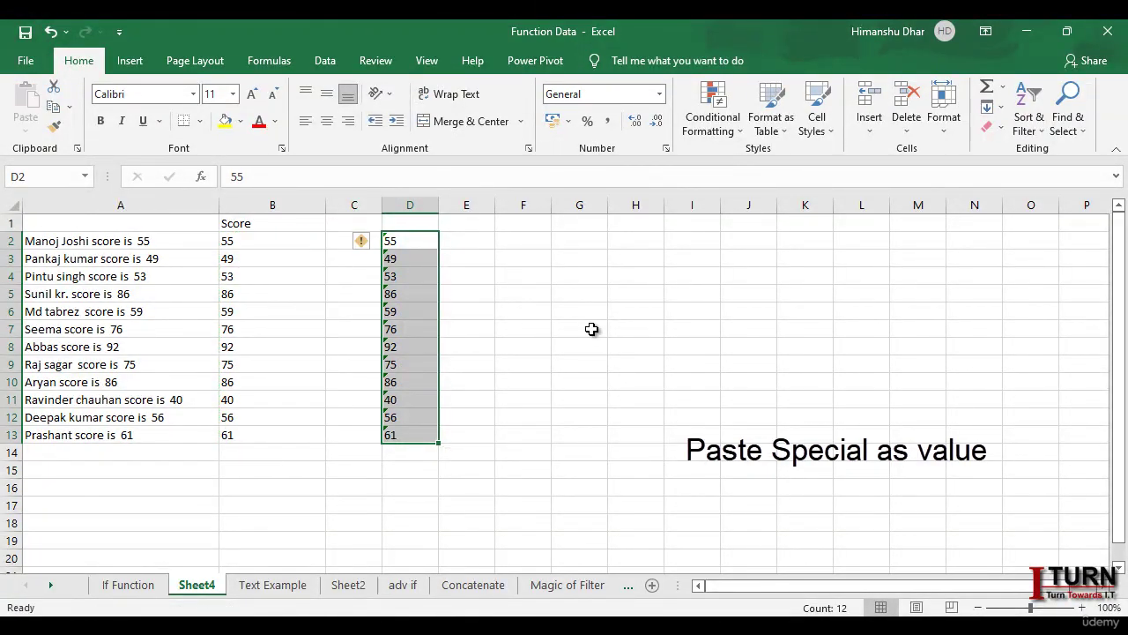
Step: Inspect the error indicator on cell D2 and check the selection summary for D2:D6
{"action": "left_click", "coordinate": [590, 330]}
{"action": "left_click", "coordinate": [391, 242]}
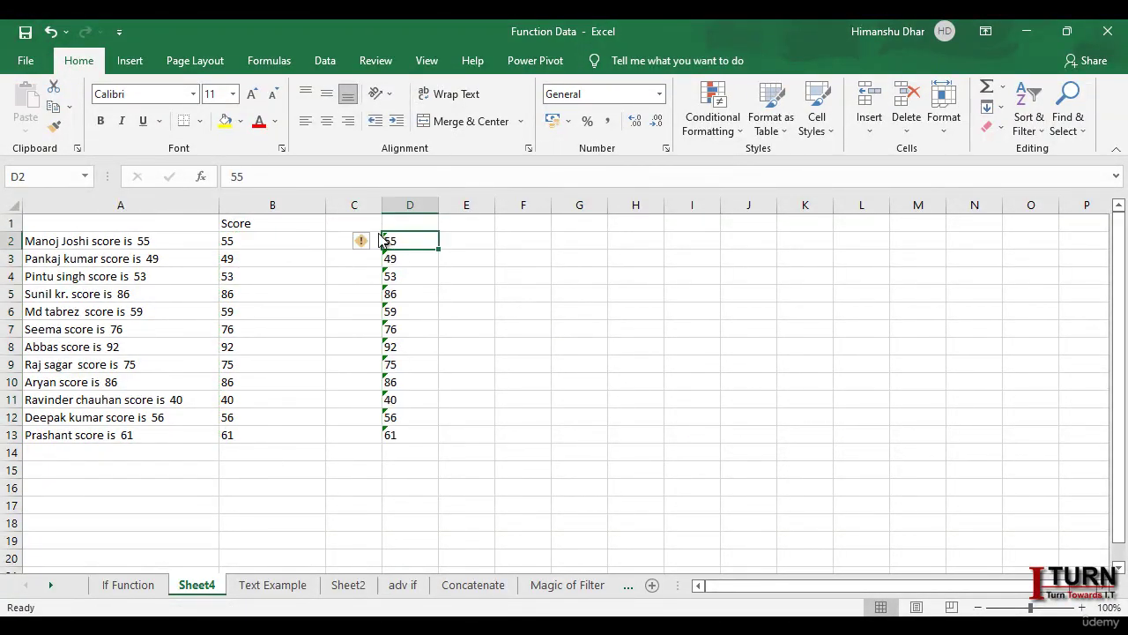
{"action": "mouse_move", "coordinate": [365, 244]}
{"action": "left_click", "coordinate": [446, 277]}
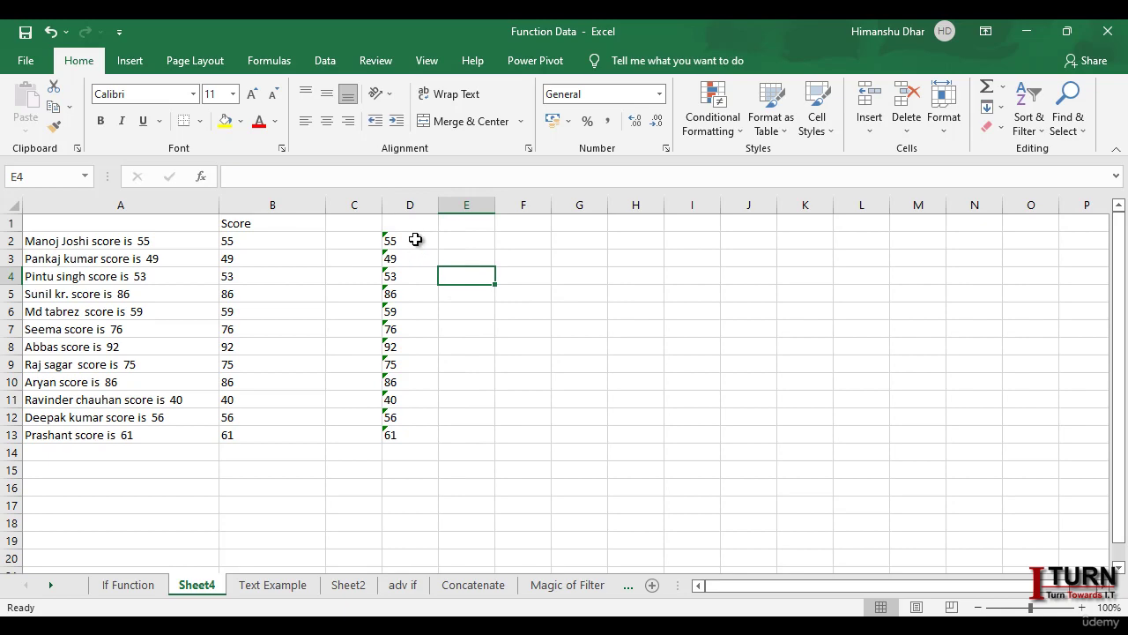
{"action": "left_click_drag", "start_coordinate": [414, 240], "coordinate": [410, 312]}
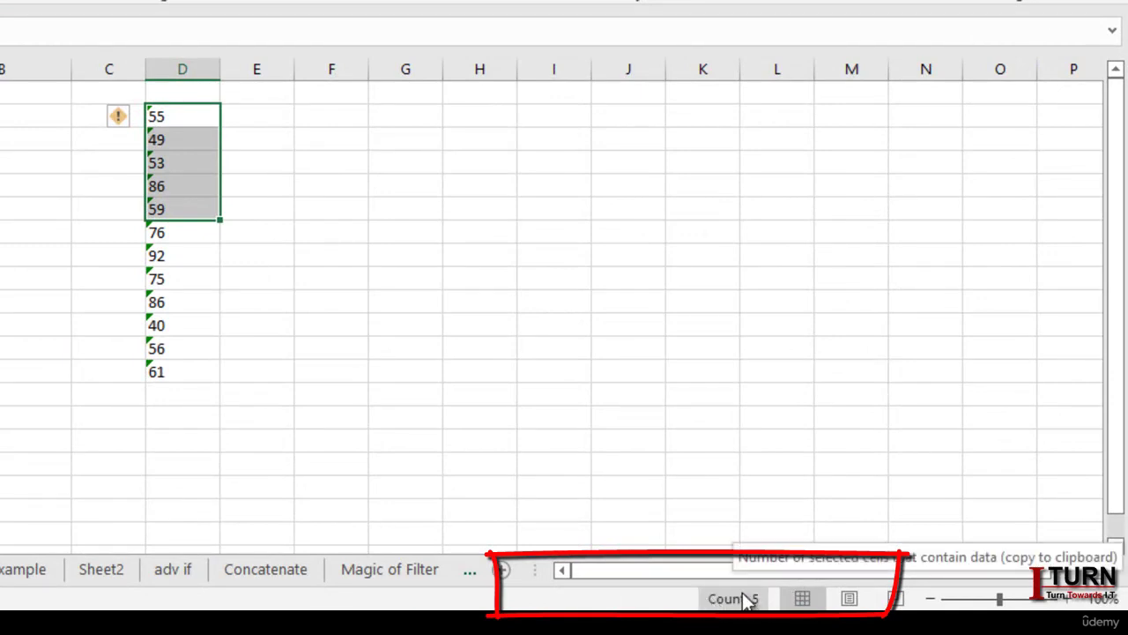
Step: Enter the test numbers 34, 56 and 76 in cells H7:H9
{"action": "left_click", "coordinate": [476, 229]}
{"action": "type", "text": "34"}
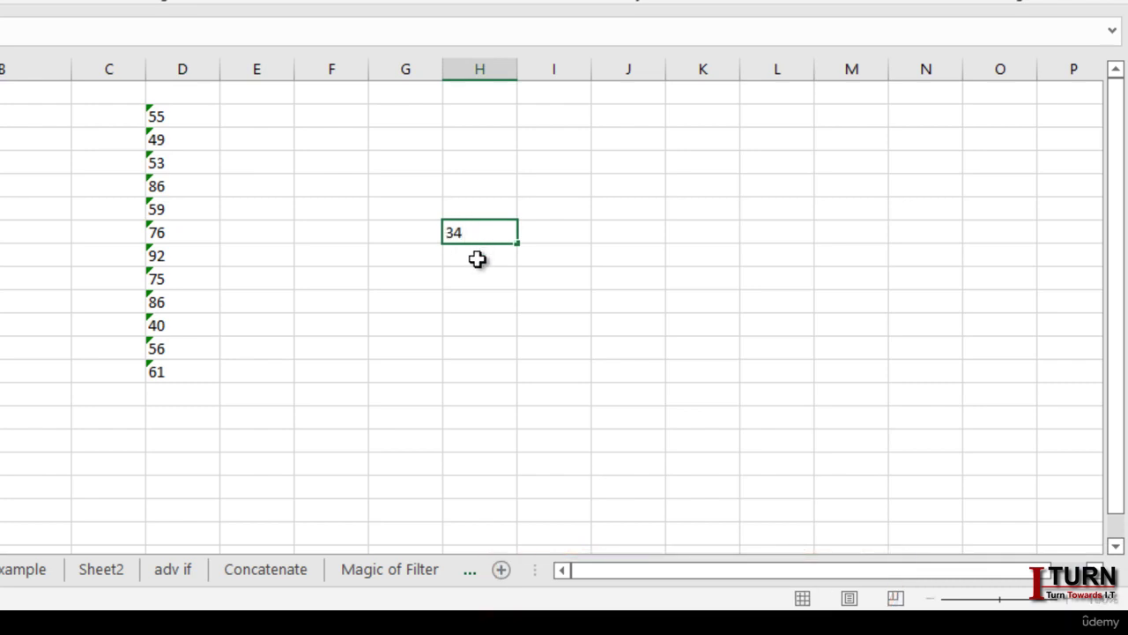
{"action": "key", "text": "Return"}
{"action": "type", "text": "56"}
{"action": "key", "text": "Return"}
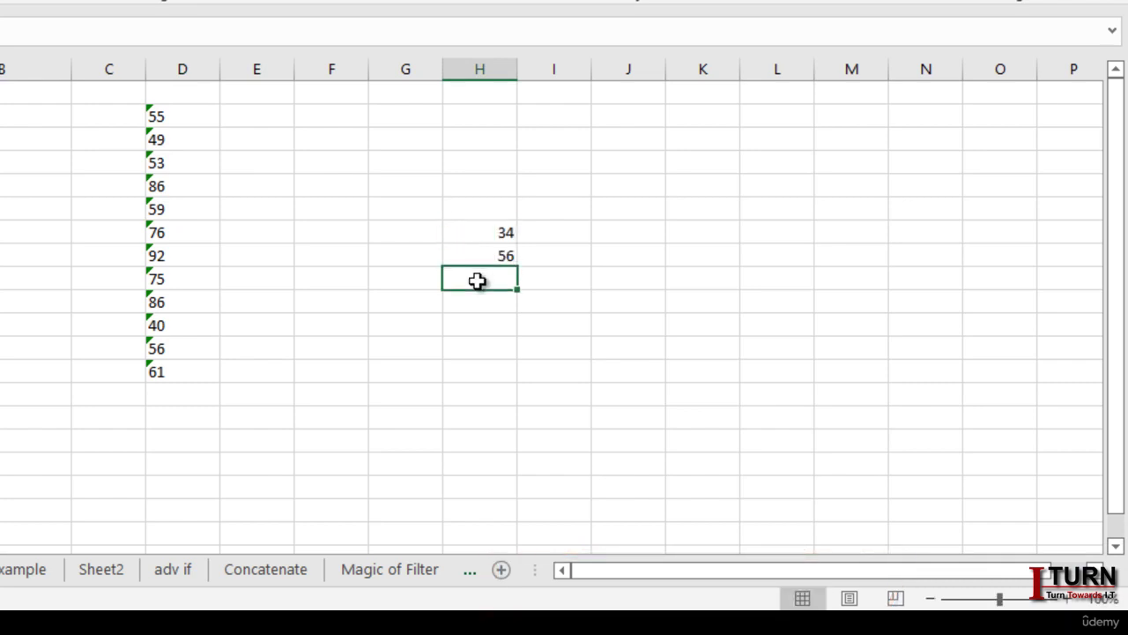
{"action": "type", "text": "76"}
{"action": "key", "text": "Return"}
Step: Check the selection summary for H7:H9 and clear the test numbers from those cells
{"action": "left_click_drag", "start_coordinate": [506, 239], "coordinate": [507, 280]}
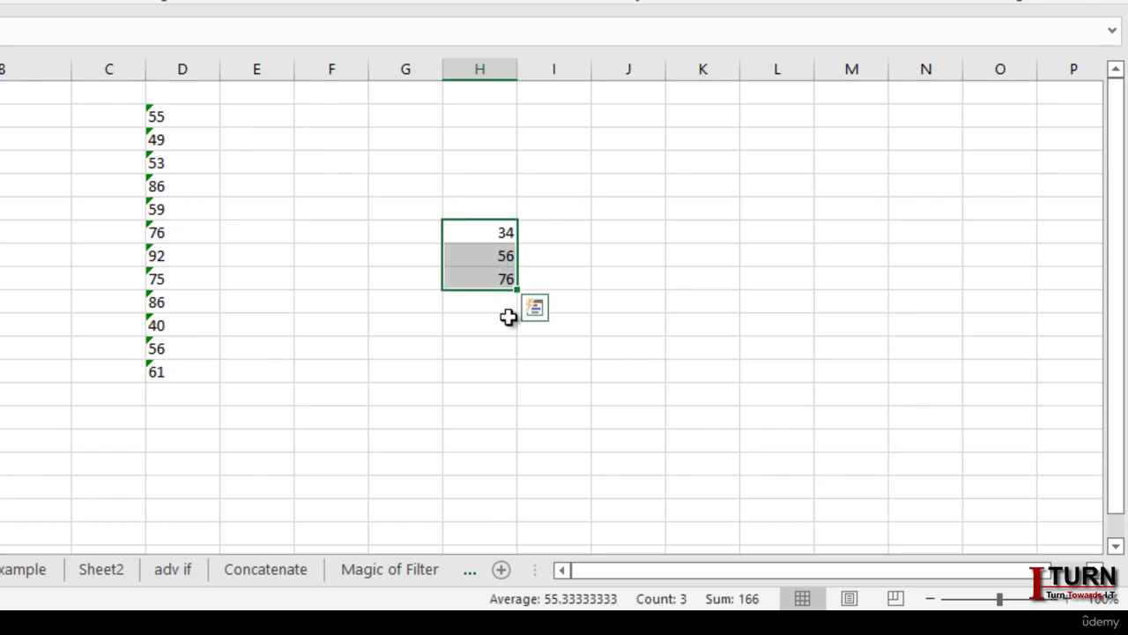
{"action": "left_click", "coordinate": [707, 355]}
{"action": "left_click_drag", "start_coordinate": [510, 231], "coordinate": [506, 281]}
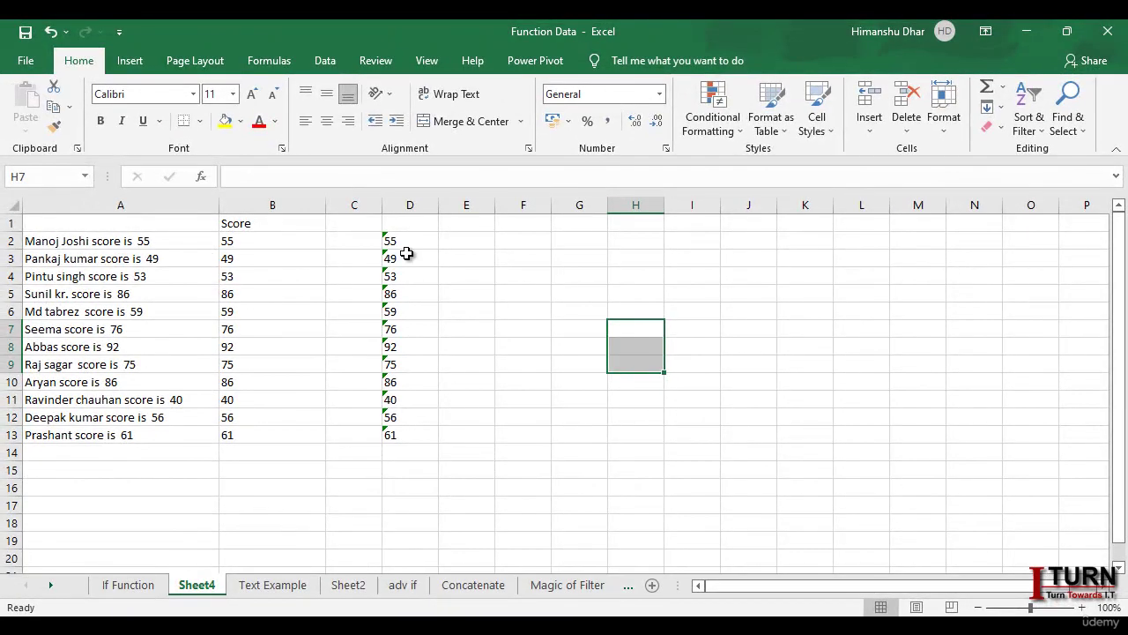
Step: Check the selection summary for D2:D9, and delete the pasted values from D2:D13
{"action": "left_click_drag", "start_coordinate": [404, 242], "coordinate": [399, 364]}
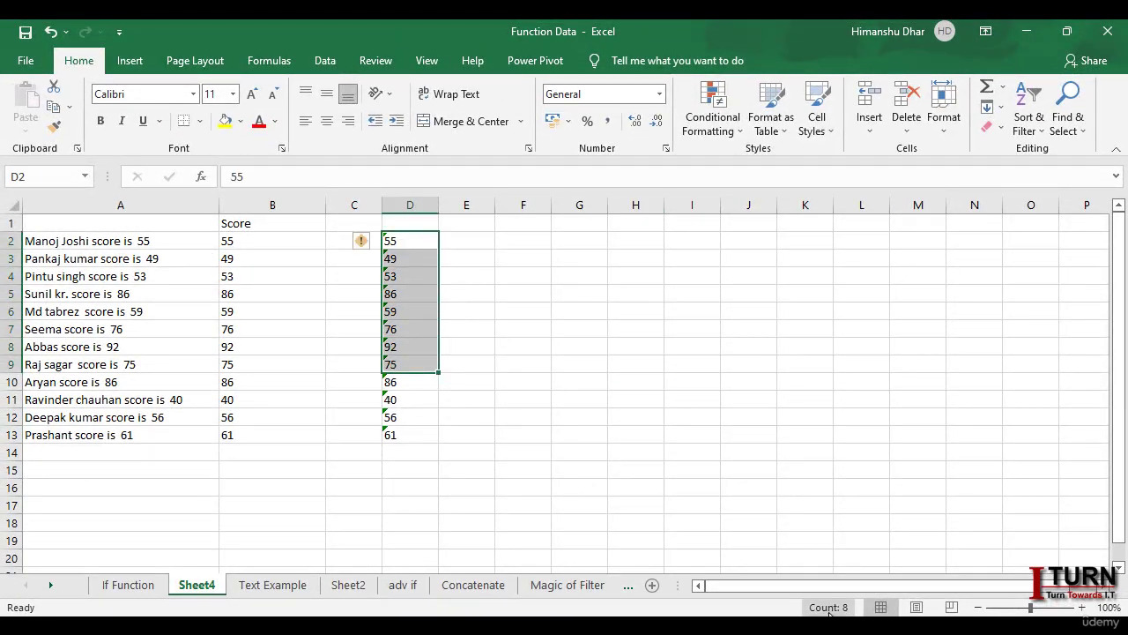
{"action": "left_click", "coordinate": [661, 309]}
{"action": "left_click", "coordinate": [426, 238]}
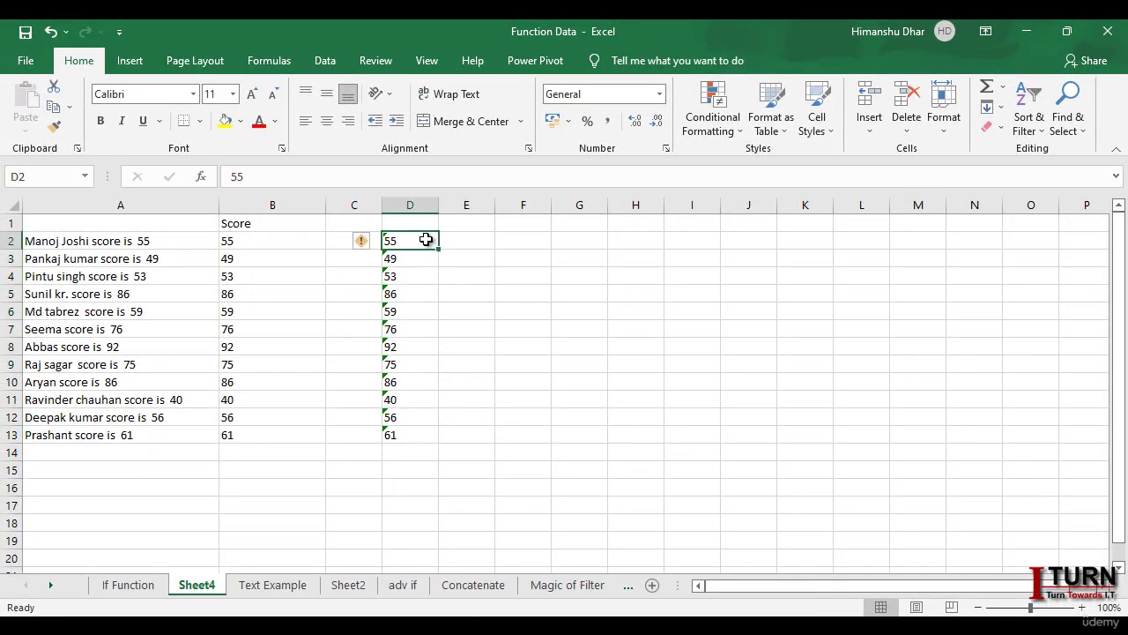
{"action": "left_click_drag", "start_coordinate": [426, 239], "coordinate": [424, 436]}
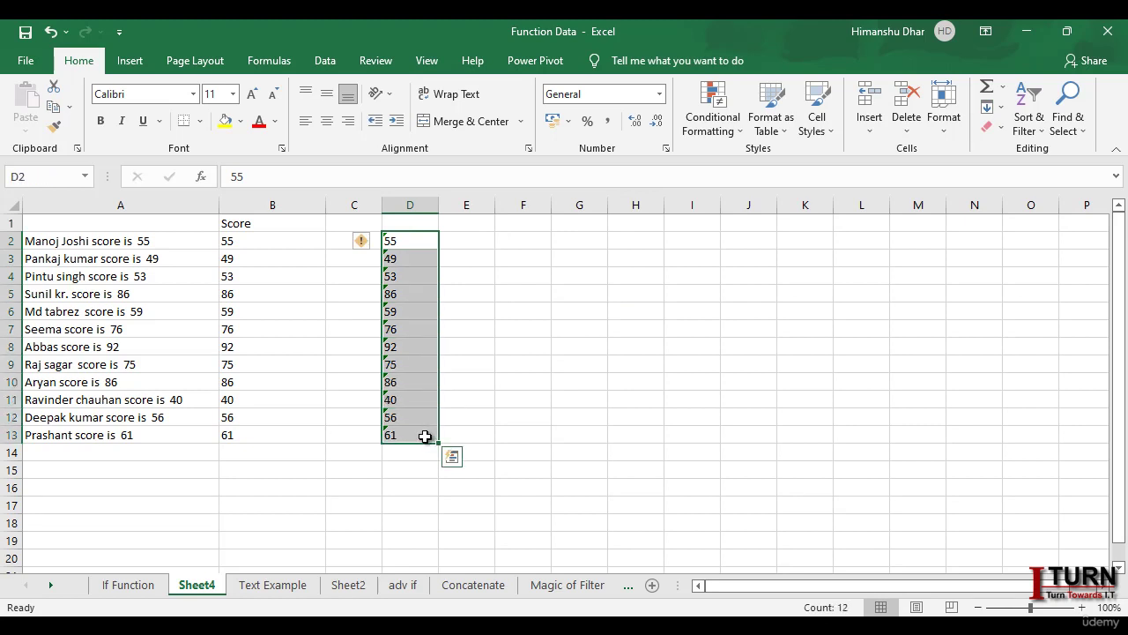
{"action": "key", "text": "Delete"}
Step: Widen column C slightly beside the Score column
{"action": "left_click", "coordinate": [264, 241]}
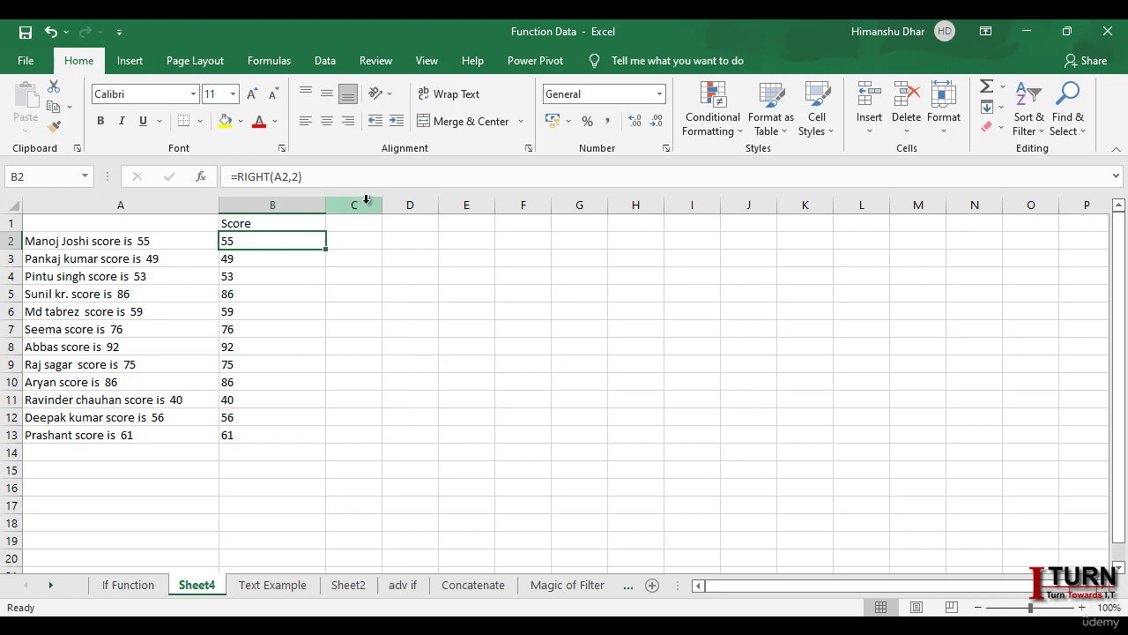
{"action": "left_click_drag", "start_coordinate": [382, 205], "coordinate": [413, 206]}
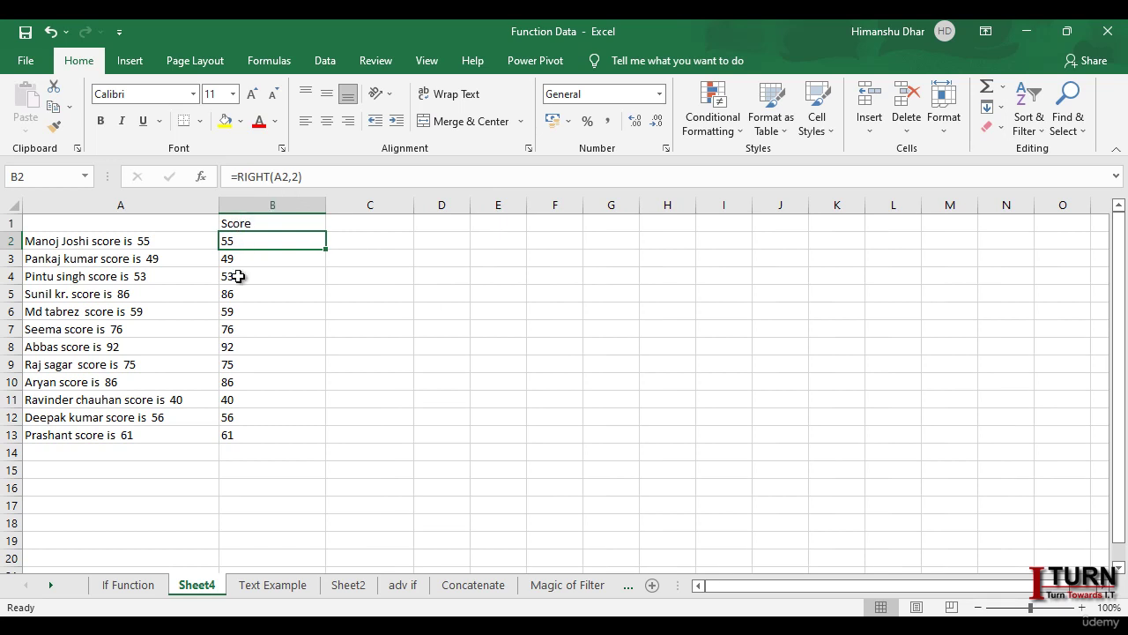
Step: Change the formula in B2 to =NUMBERVALUE(RIGHT(A2,2)) and fill it down to B13
{"action": "double_click", "coordinate": [234, 244]}
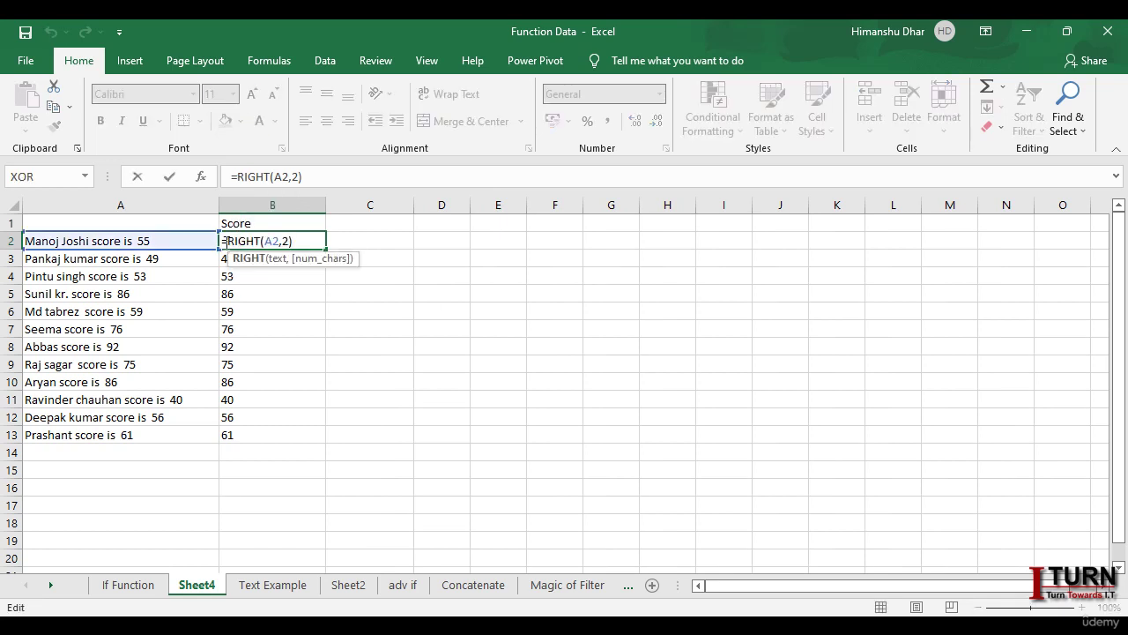
{"action": "left_click", "coordinate": [226, 242]}
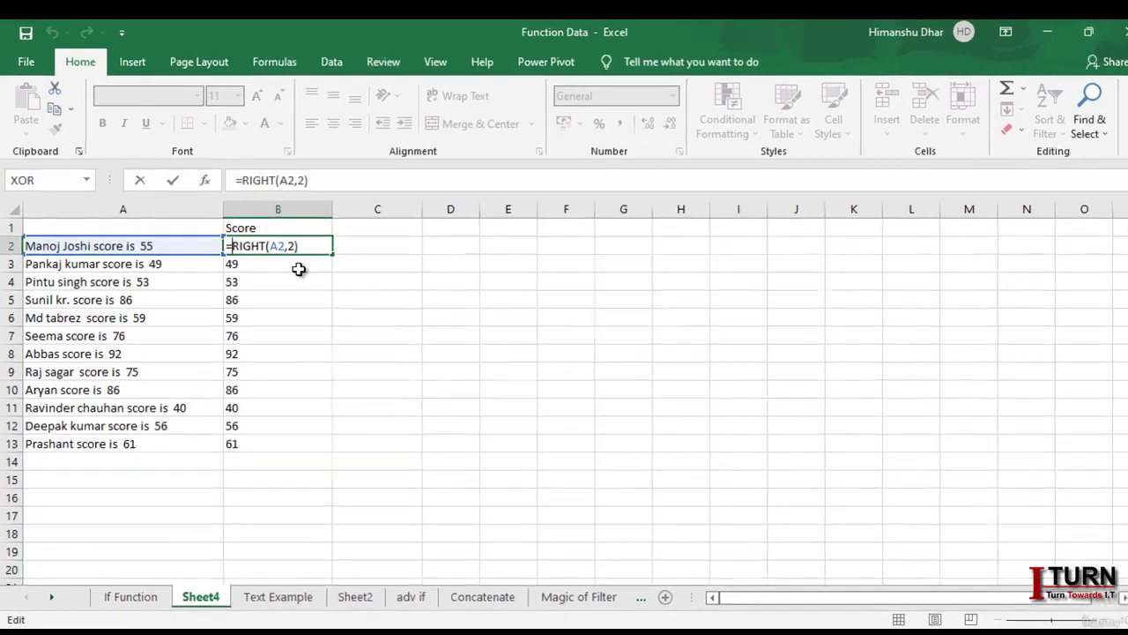
{"action": "type", "text": "numb"}
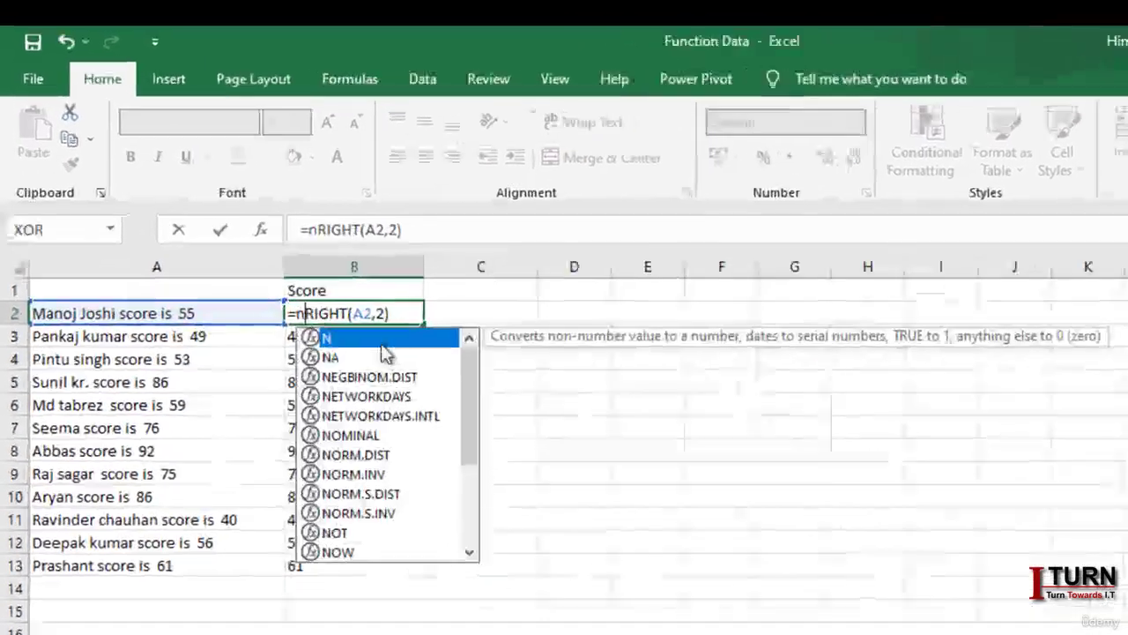
{"action": "type", "text": "er"}
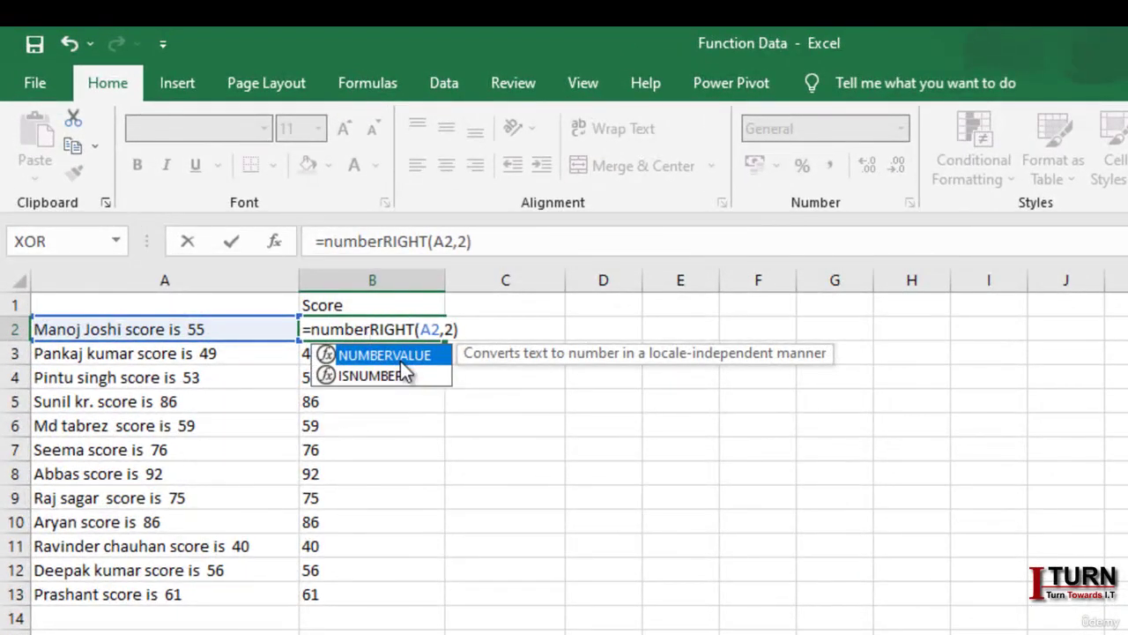
{"action": "key", "text": "Tab"}
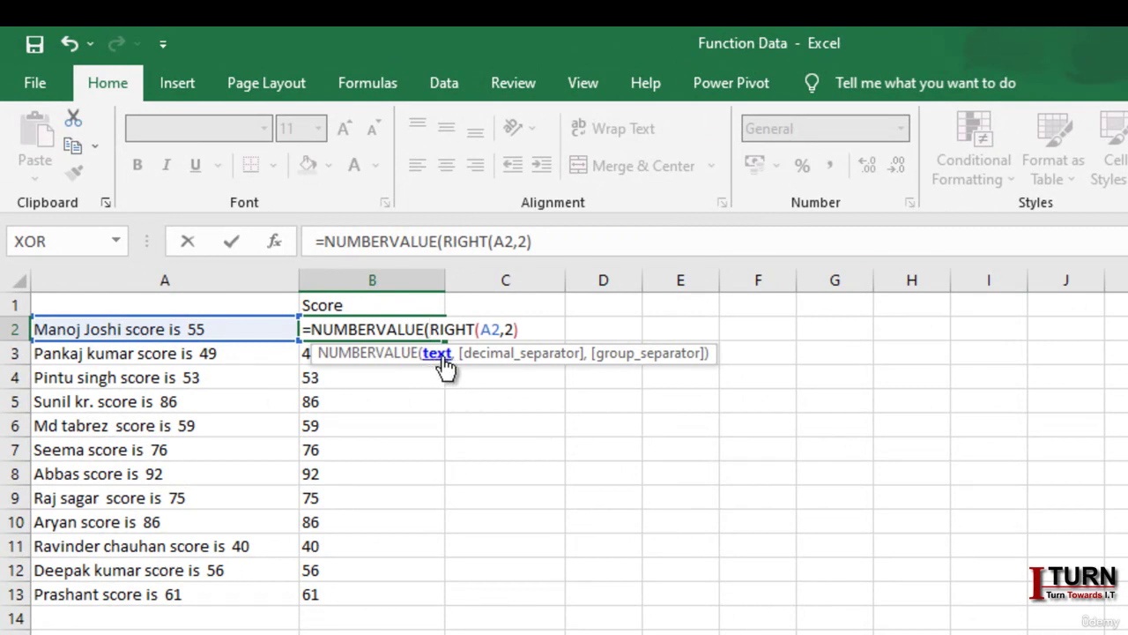
{"action": "left_click", "coordinate": [438, 353]}
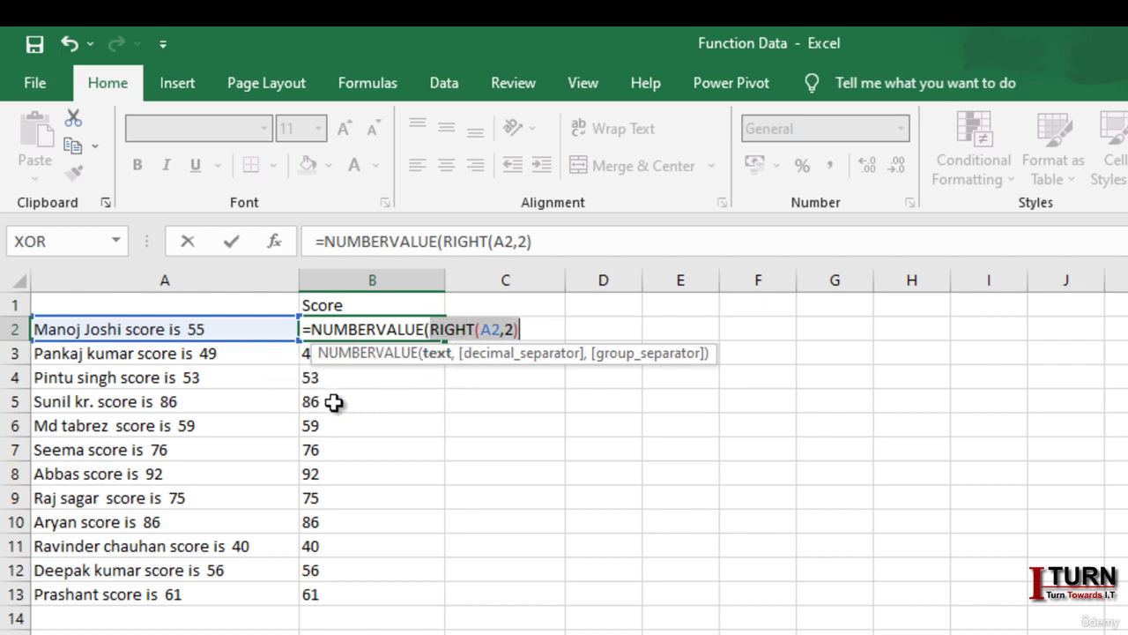
{"action": "left_click", "coordinate": [524, 332]}
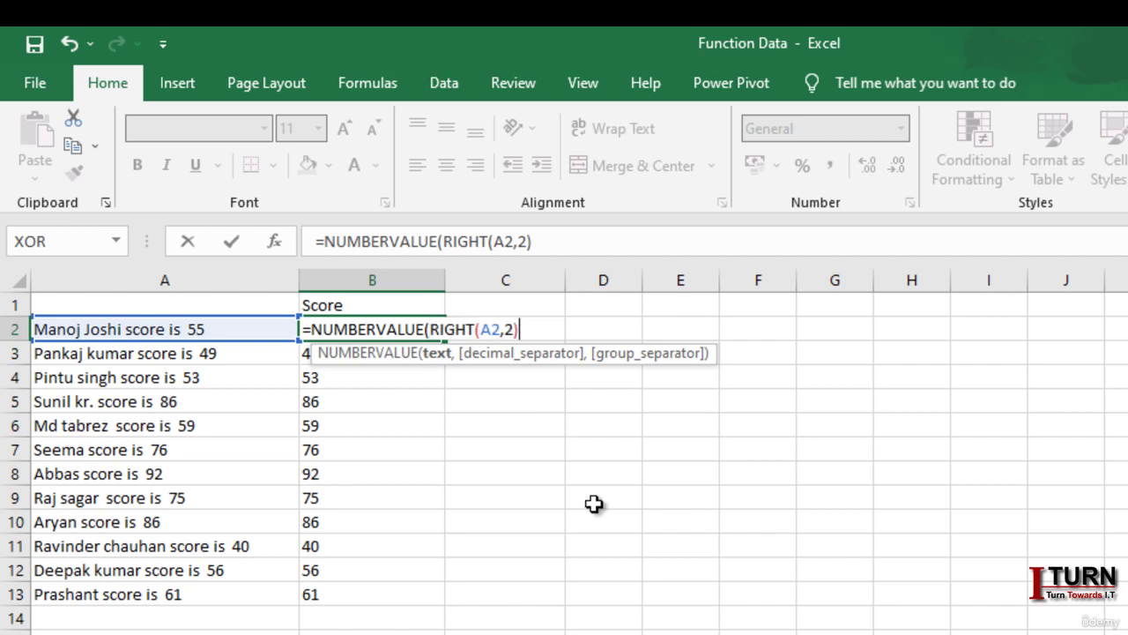
{"action": "type", "text": ")"}
{"action": "key", "text": "Return"}
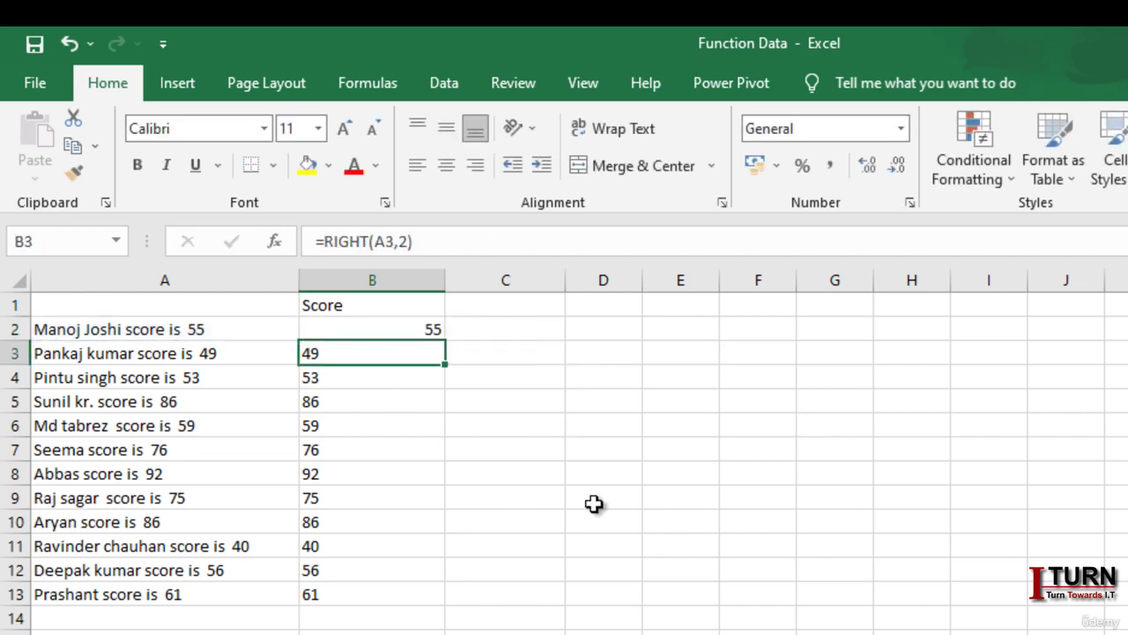
{"action": "left_click", "coordinate": [429, 330]}
{"action": "double_click", "coordinate": [443, 340]}
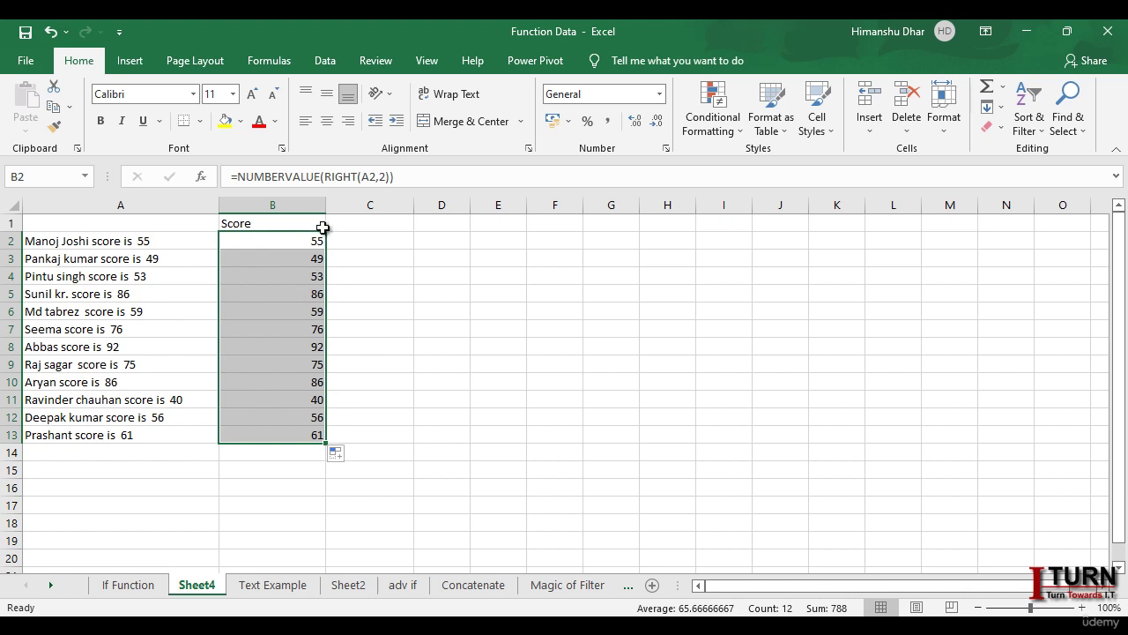
Step: Copy the scores in B2:B13 and paste them as values only into the range starting at D2
{"action": "key", "text": "ctrl+c"}
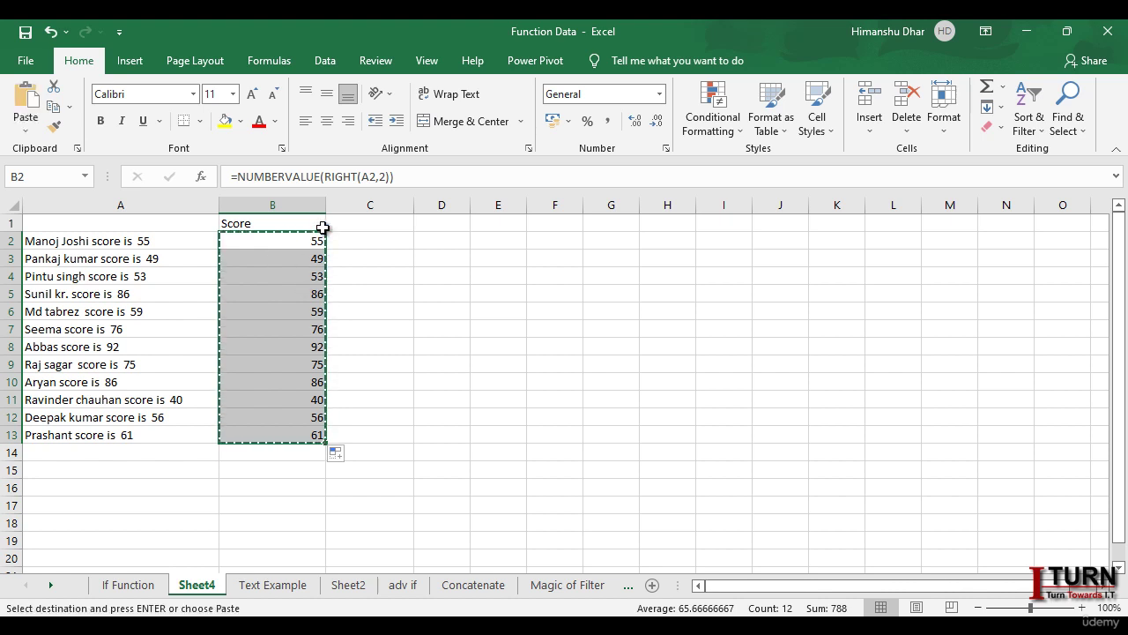
{"action": "left_click", "coordinate": [431, 238]}
{"action": "right_click", "coordinate": [431, 238]}
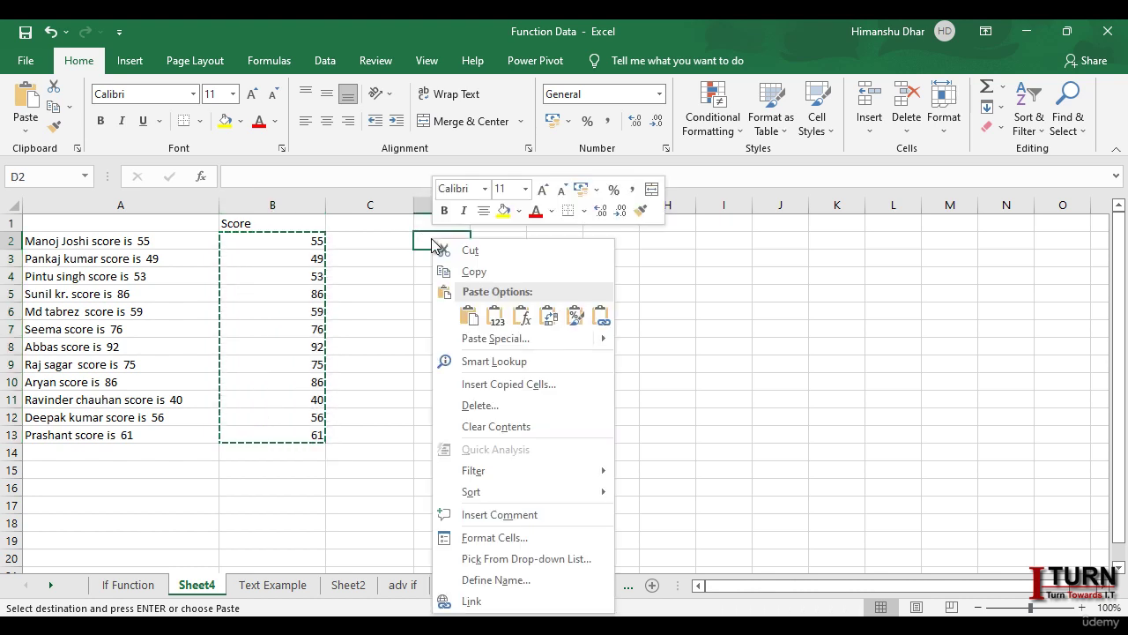
{"action": "left_click", "coordinate": [498, 315]}
{"action": "left_click", "coordinate": [538, 294]}
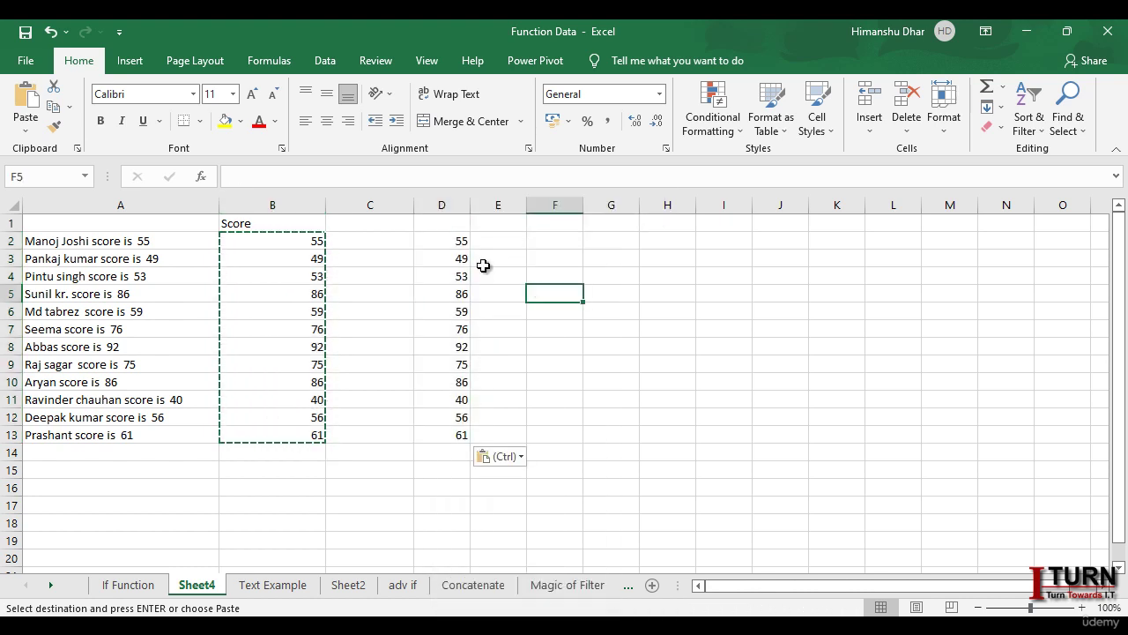
Step: Check the average, count and sum for D2:D9 in the selection summary, and end copy mode
{"action": "left_click_drag", "start_coordinate": [460, 241], "coordinate": [461, 357]}
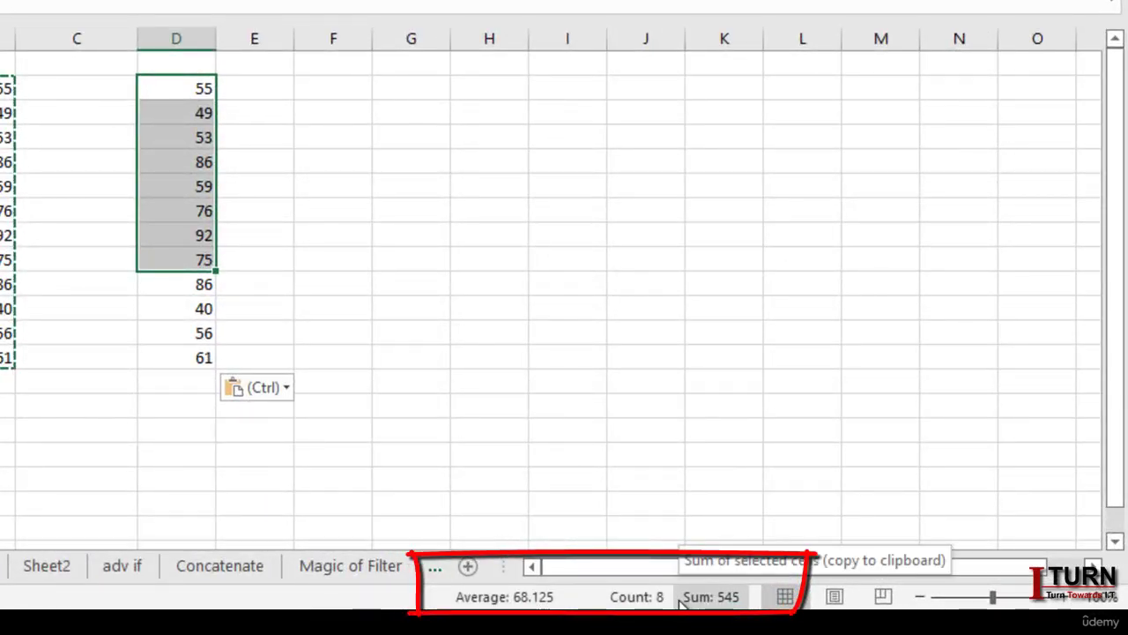
{"action": "left_click", "coordinate": [361, 260]}
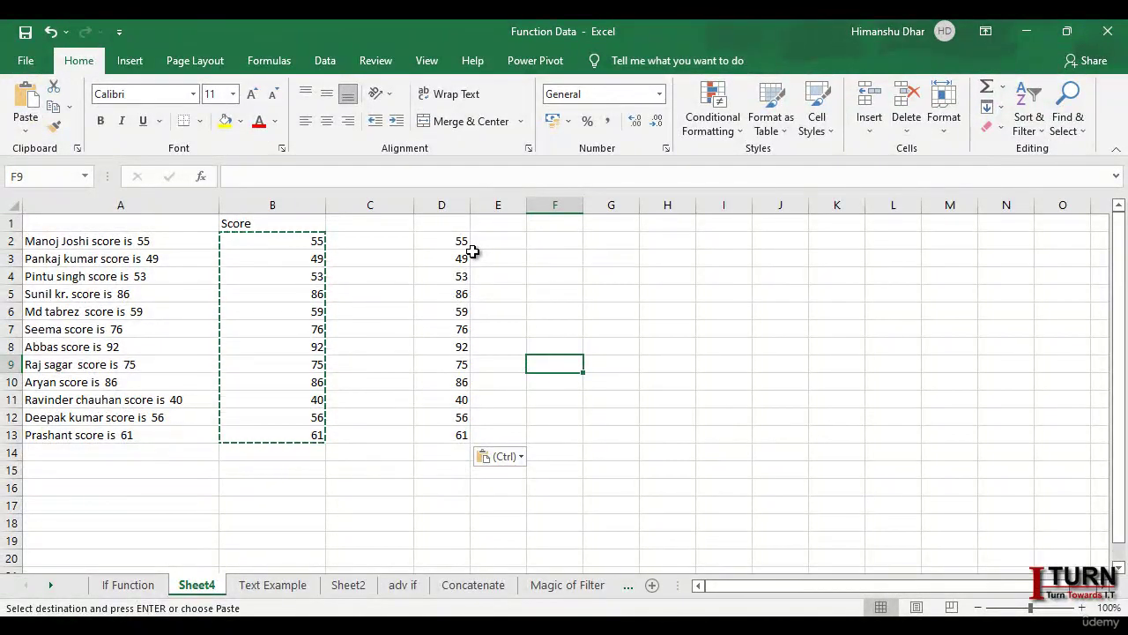
{"action": "key", "text": "Escape"}
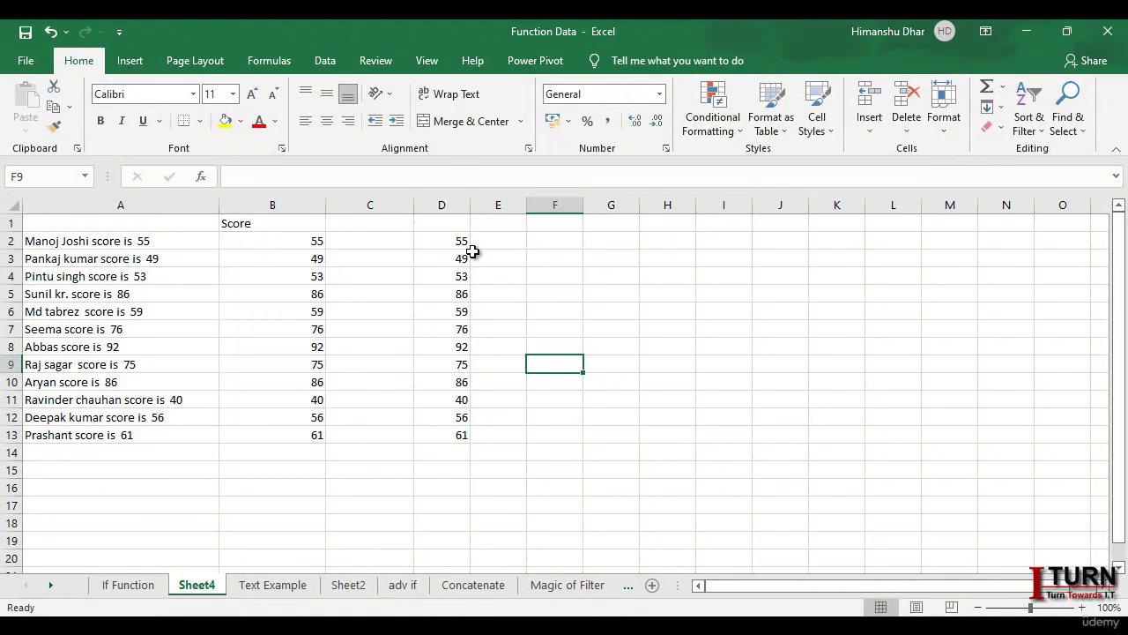